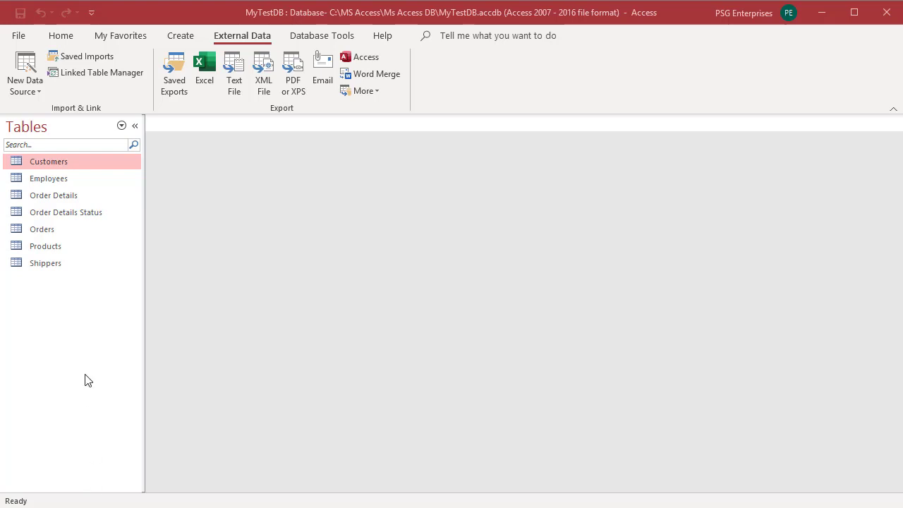
Step: Export the Customers table to Customers.xlsx as an Excel Workbook (*.xlsx), without saving export steps
{"action": "right_click", "coordinate": [89, 168]}
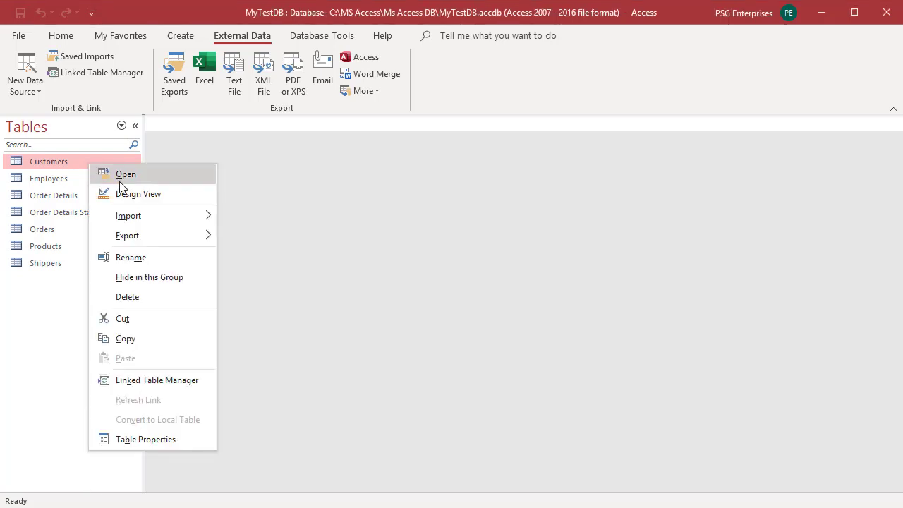
{"action": "mouse_move", "coordinate": [190, 238]}
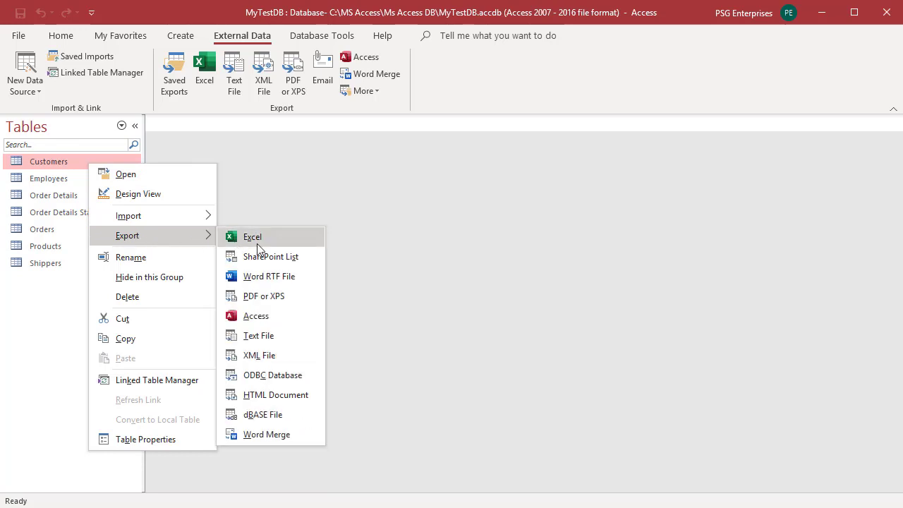
{"action": "left_click", "coordinate": [280, 185]}
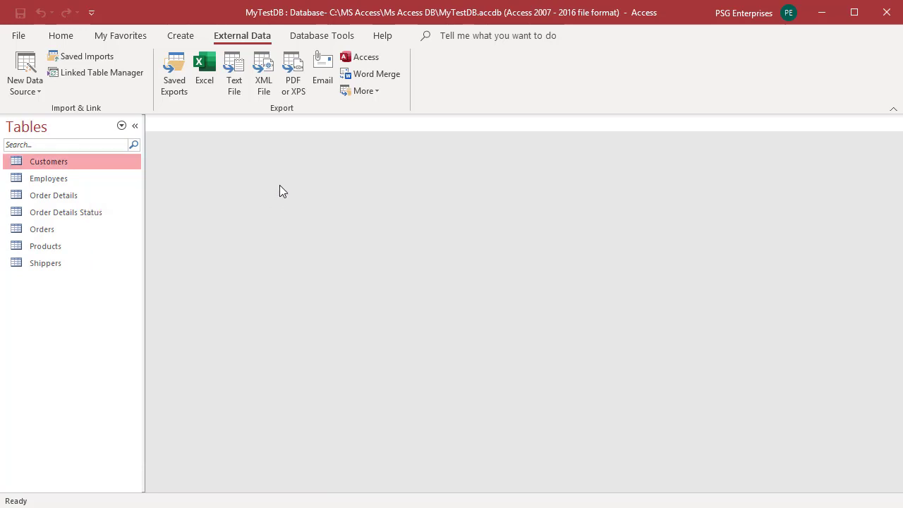
{"action": "left_click", "coordinate": [207, 65]}
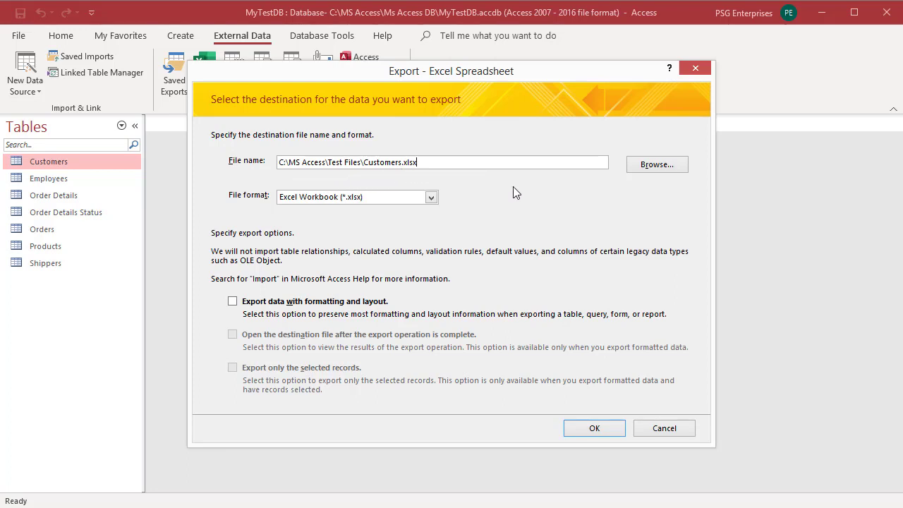
{"action": "left_click", "coordinate": [431, 198]}
{"action": "left_click", "coordinate": [352, 220]}
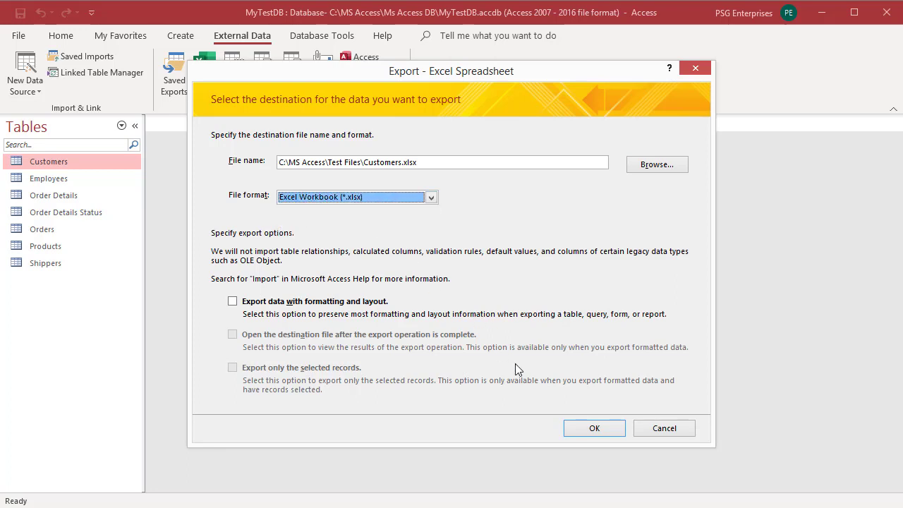
{"action": "left_click", "coordinate": [583, 431]}
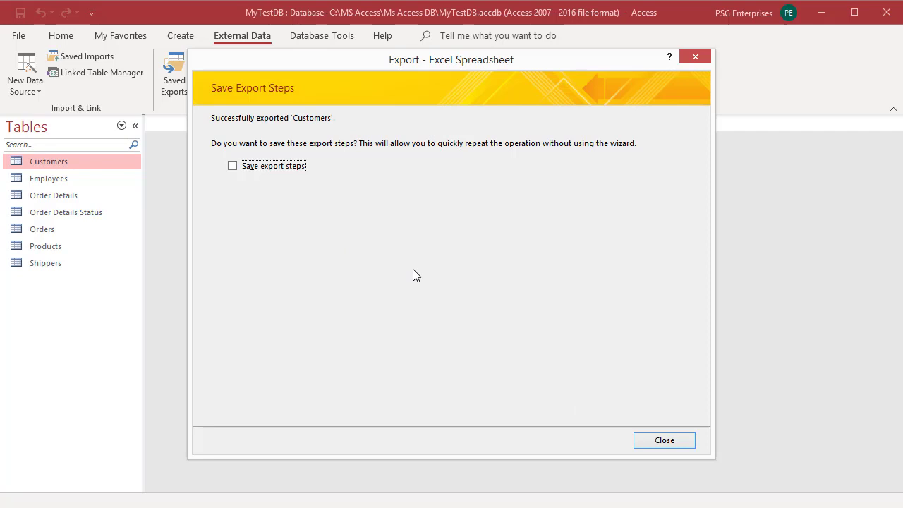
{"action": "left_click", "coordinate": [673, 444]}
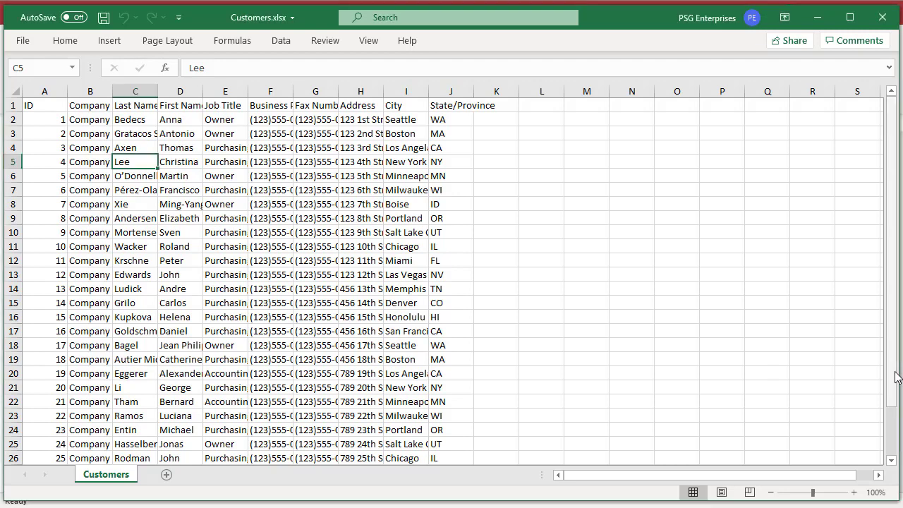
Step: Scroll through the exported customer rows in Customers.xlsx, then close the workbook
{"action": "left_click_drag", "start_coordinate": [895, 402], "coordinate": [878, 349]}
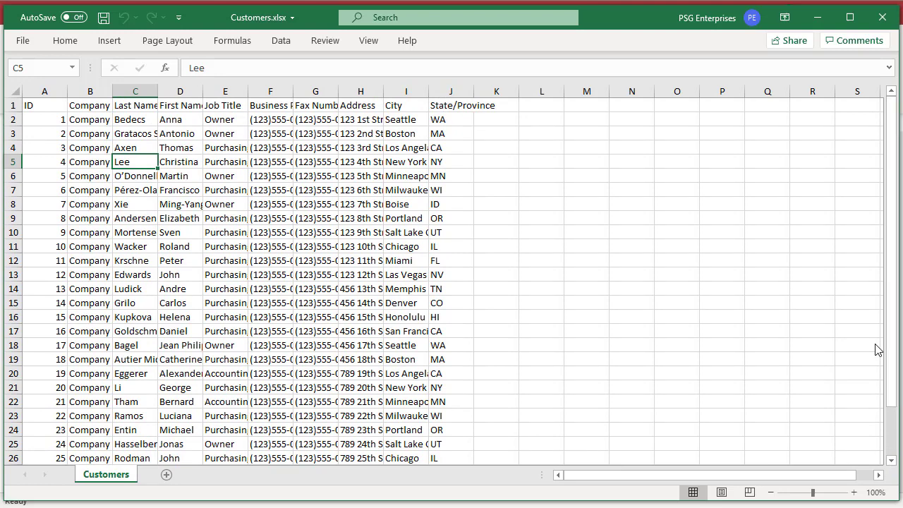
{"action": "left_click", "coordinate": [882, 17]}
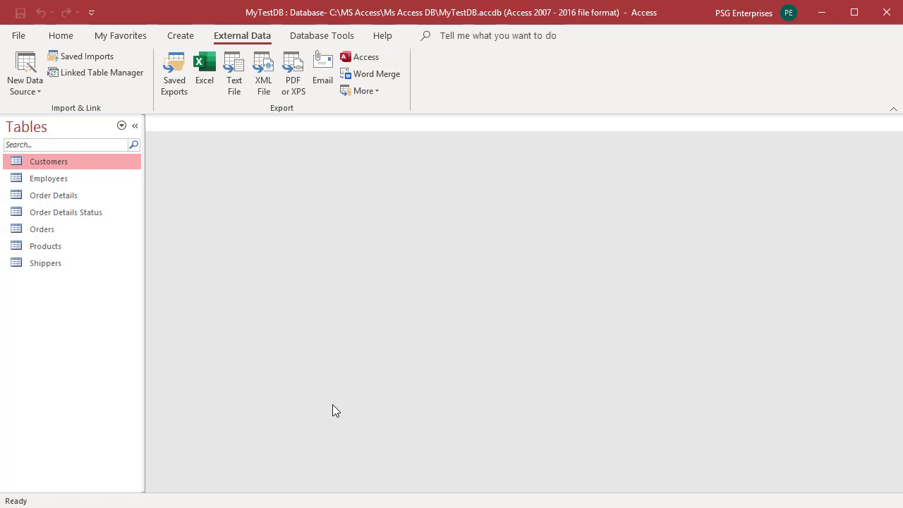
Step: Open the Customers table and move the Job Title column to sit after First Name
{"action": "double_click", "coordinate": [106, 164]}
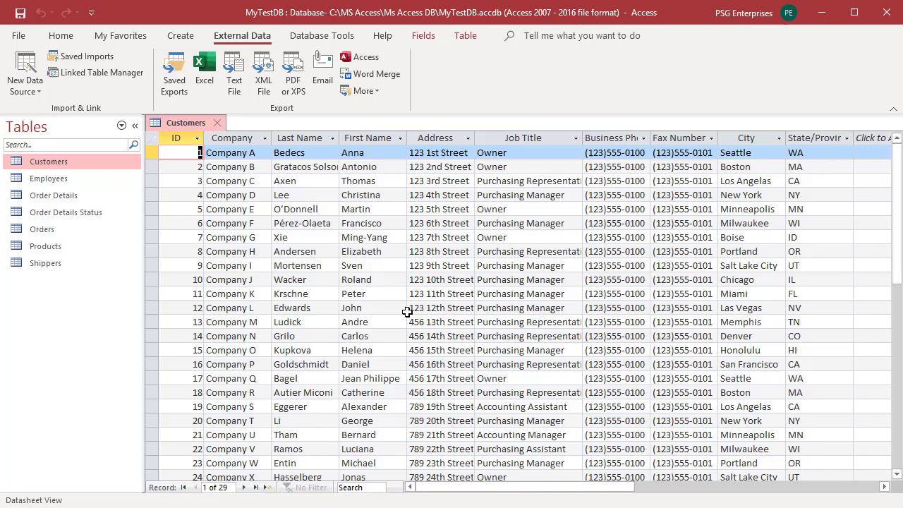
{"action": "left_click", "coordinate": [520, 139]}
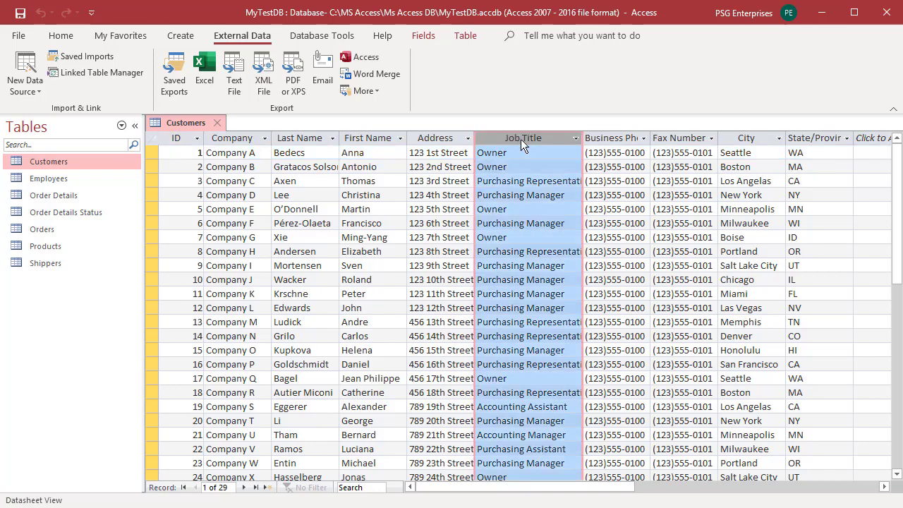
{"action": "left_click_drag", "start_coordinate": [522, 139], "coordinate": [438, 140]}
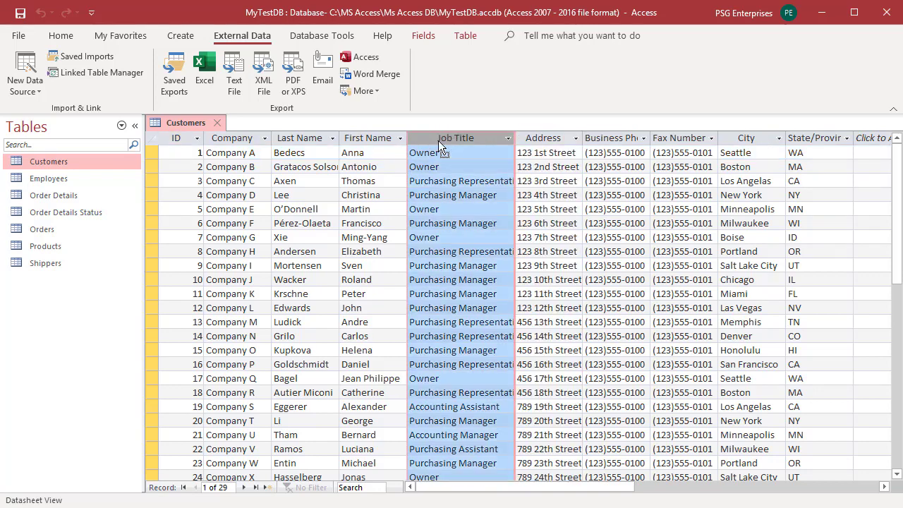
Step: Hide the Address, Business Phone and Fax Number columns
{"action": "left_click", "coordinate": [542, 140]}
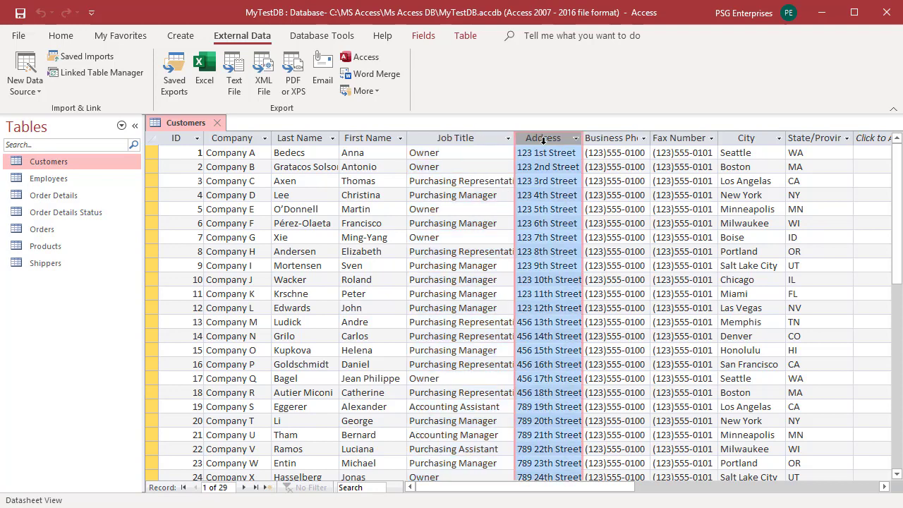
{"action": "left_click", "coordinate": [614, 139], "text": "shift"}
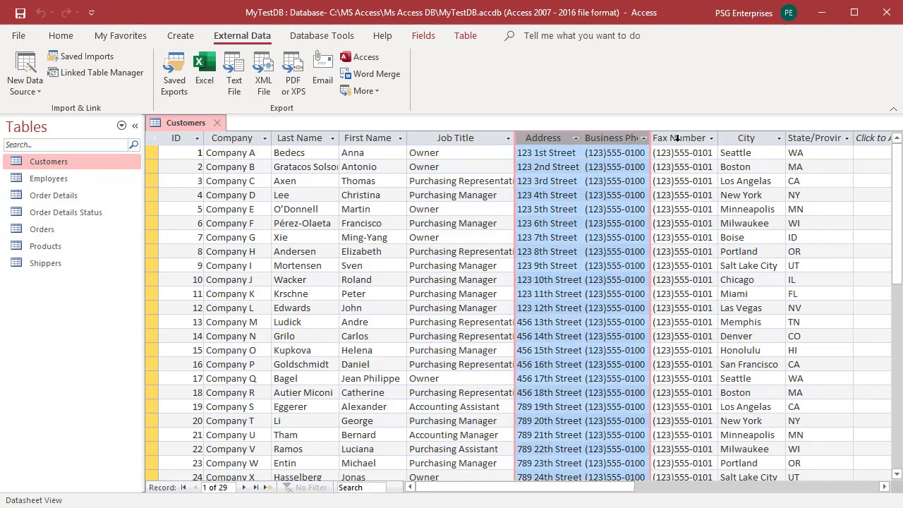
{"action": "left_click", "coordinate": [677, 139], "text": "shift"}
{"action": "right_click", "coordinate": [678, 140]}
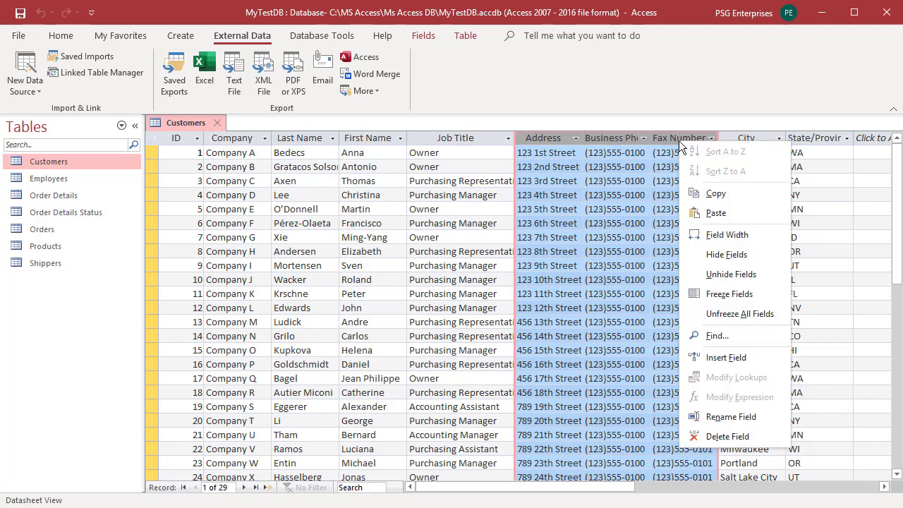
{"action": "left_click", "coordinate": [736, 256]}
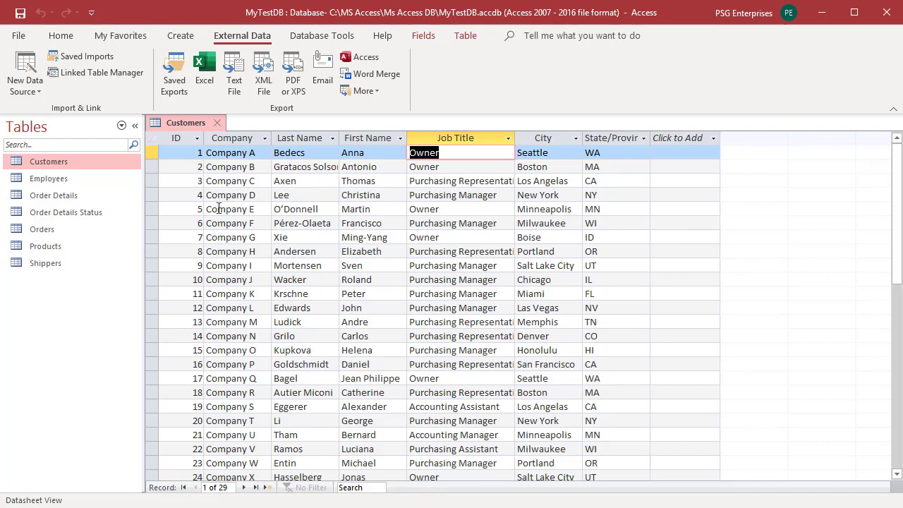
Step: Apply a Less Than number filter of 21 on the ID field, showing 21 of 29 records
{"action": "right_click", "coordinate": [182, 153]}
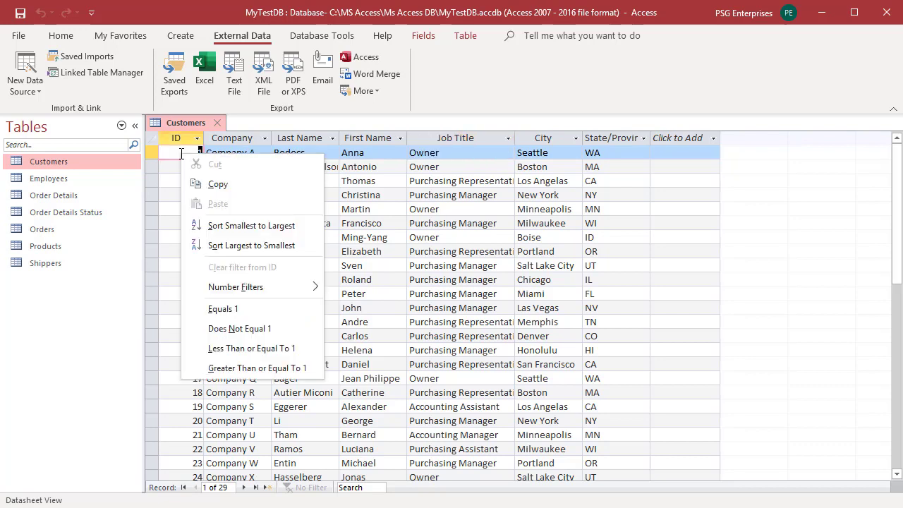
{"action": "mouse_move", "coordinate": [225, 285]}
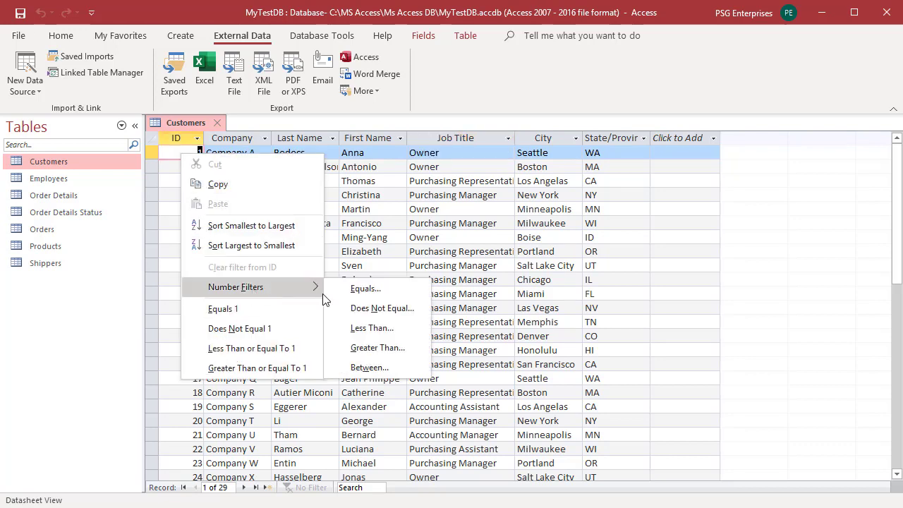
{"action": "left_click", "coordinate": [361, 328]}
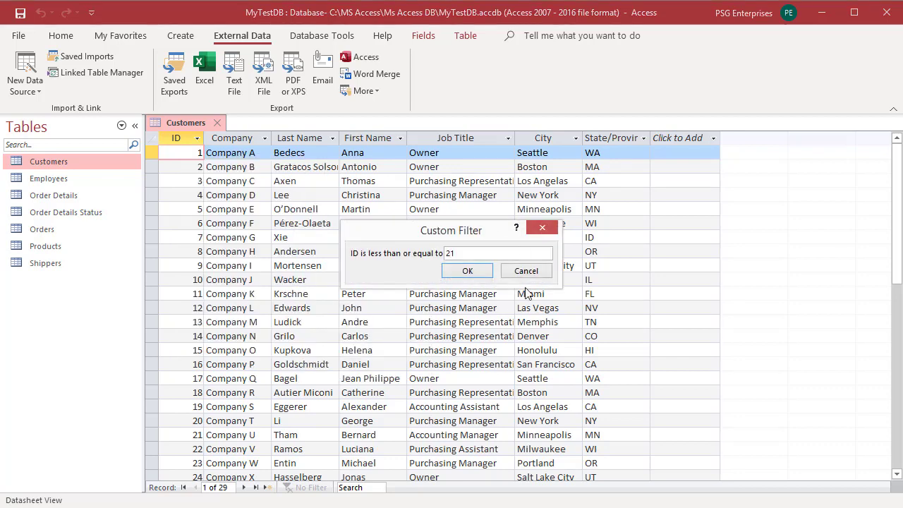
{"action": "left_click", "coordinate": [467, 271]}
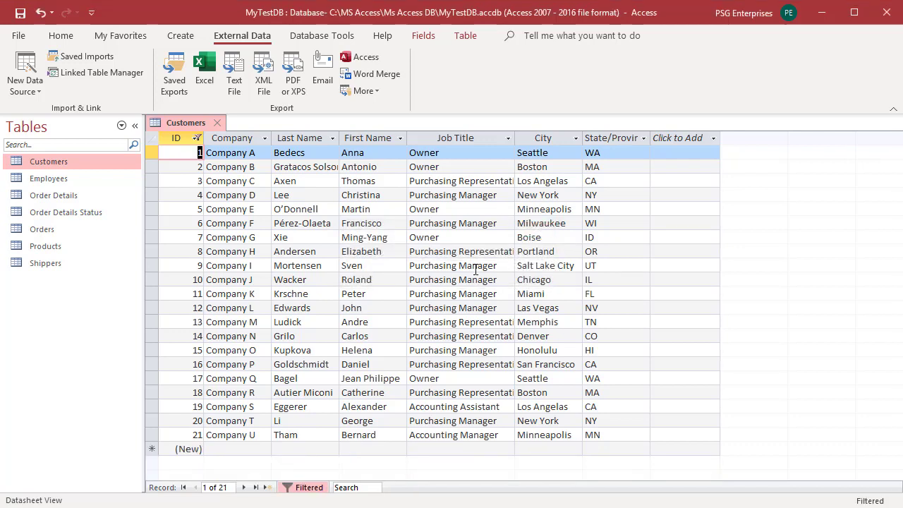
Step: Give the Customers datasheet a green background fill and make all its text bold
{"action": "left_click", "coordinate": [62, 40]}
{"action": "left_click", "coordinate": [694, 85]}
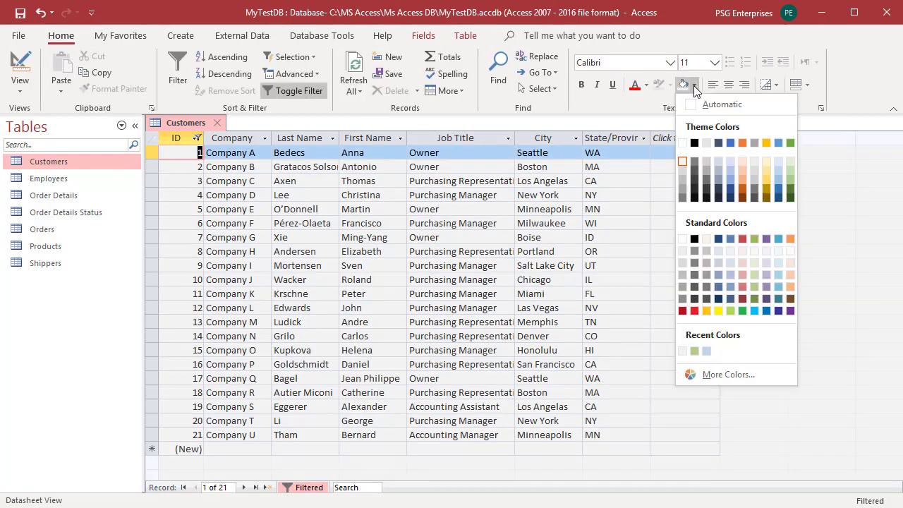
{"action": "left_click", "coordinate": [695, 352]}
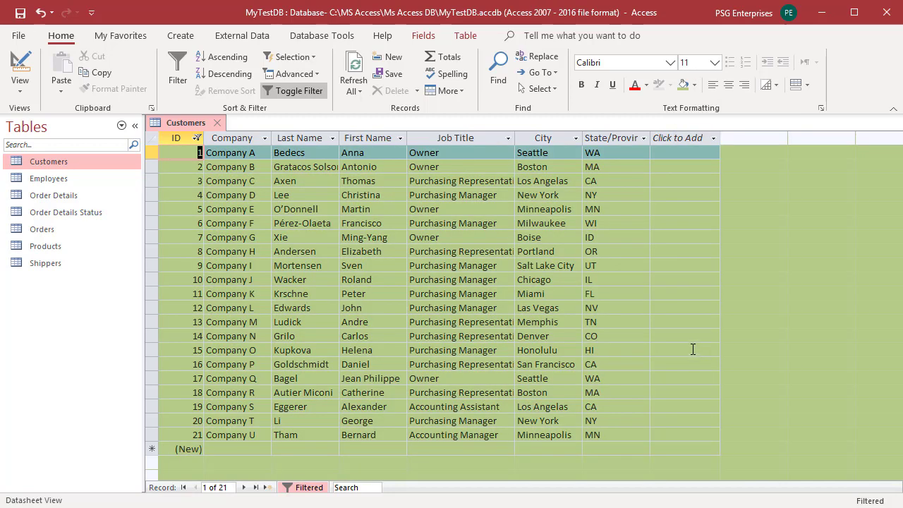
{"action": "left_click", "coordinate": [582, 84]}
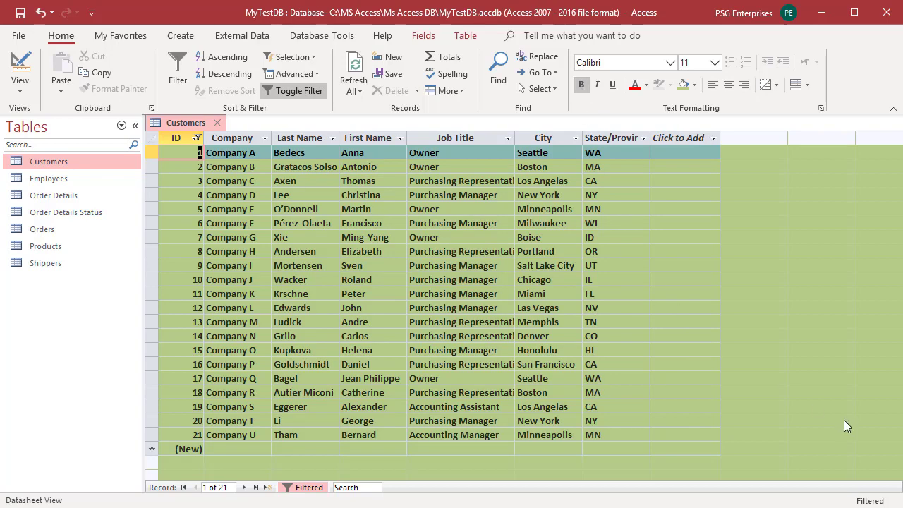
Step: Export Customers to Customers.xlsx as Excel Workbook with formatting and layout, opening the file afterwards
{"action": "right_click", "coordinate": [98, 165]}
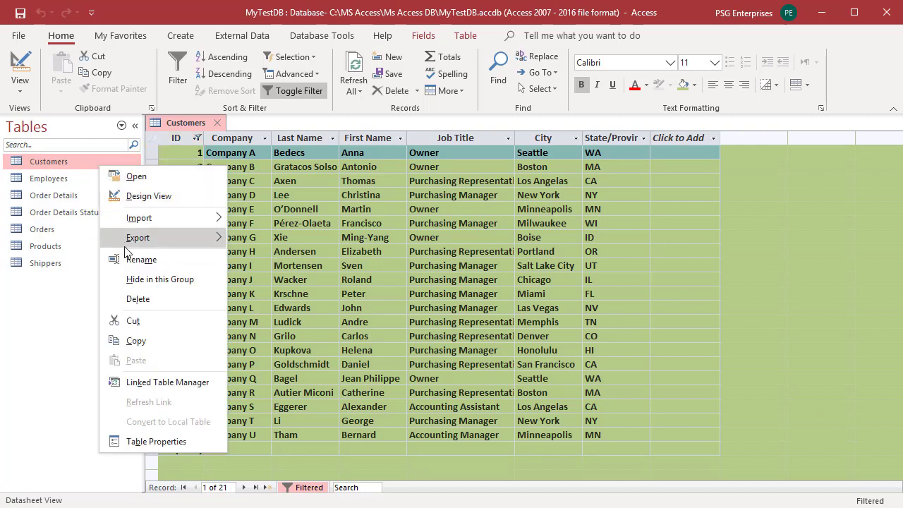
{"action": "mouse_move", "coordinate": [133, 243]}
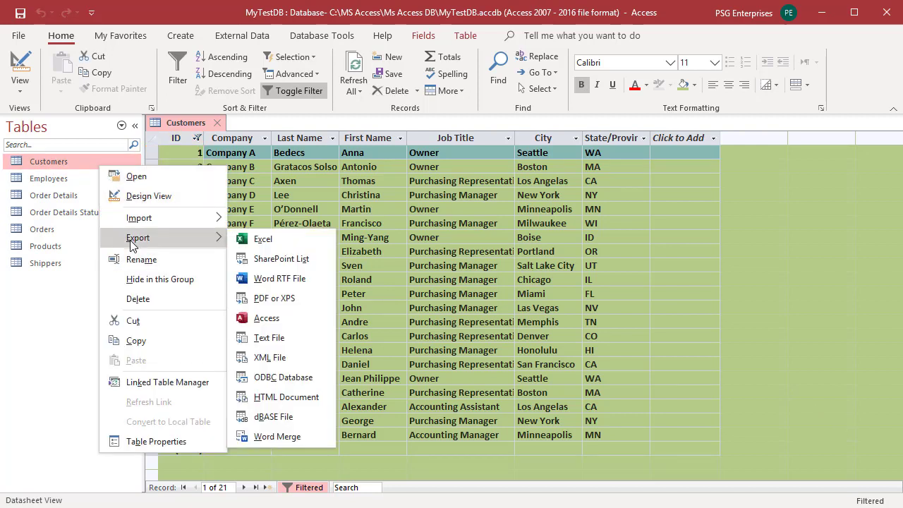
{"action": "left_click", "coordinate": [271, 238]}
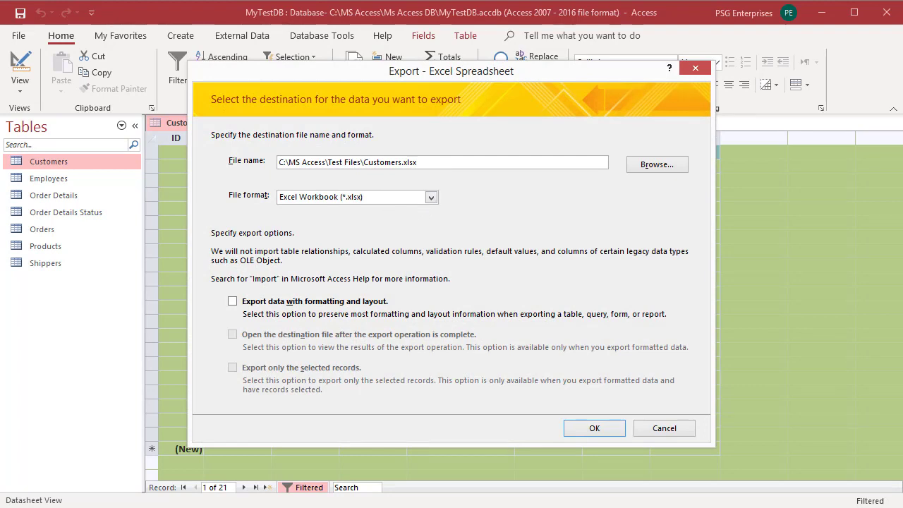
{"action": "left_click", "coordinate": [431, 198]}
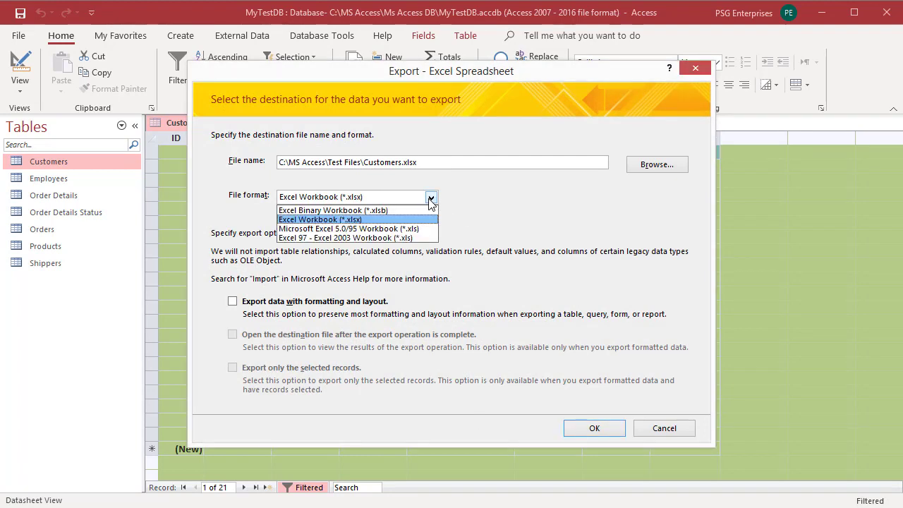
{"action": "left_click", "coordinate": [361, 220]}
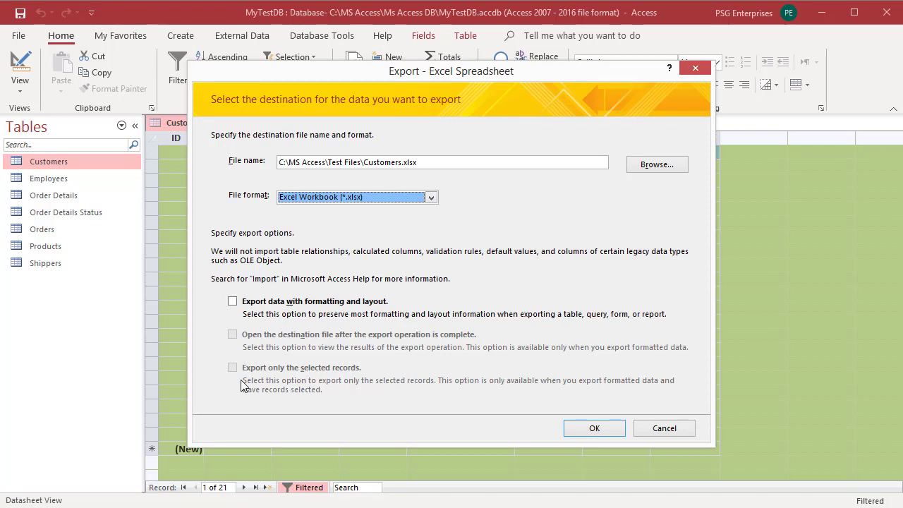
{"action": "left_click", "coordinate": [233, 302]}
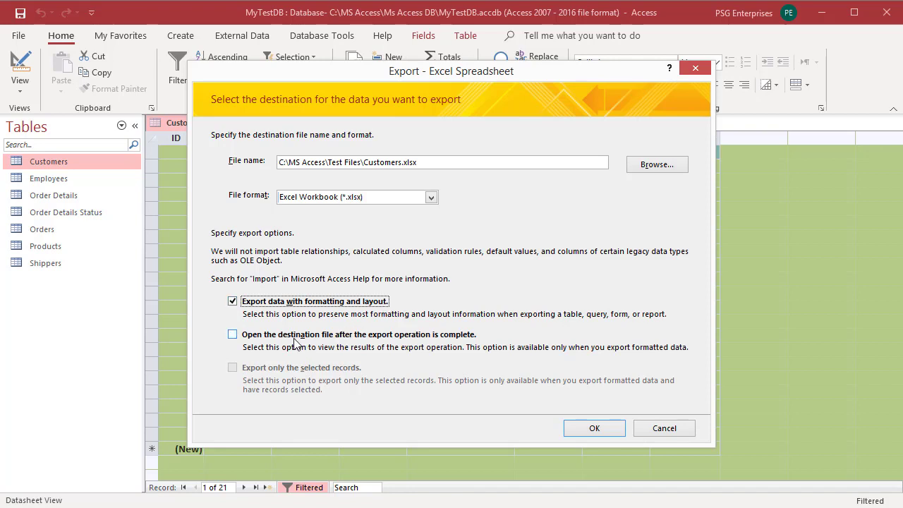
{"action": "left_click", "coordinate": [233, 336]}
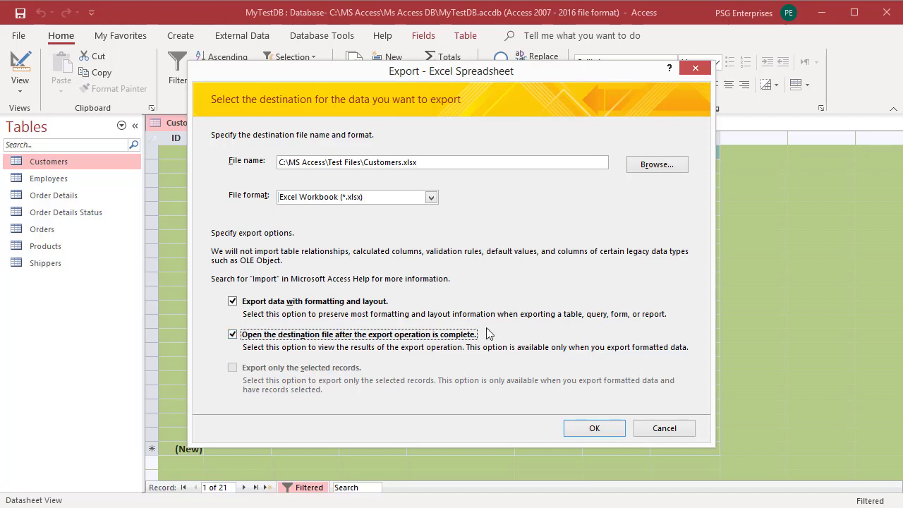
{"action": "left_click", "coordinate": [595, 427]}
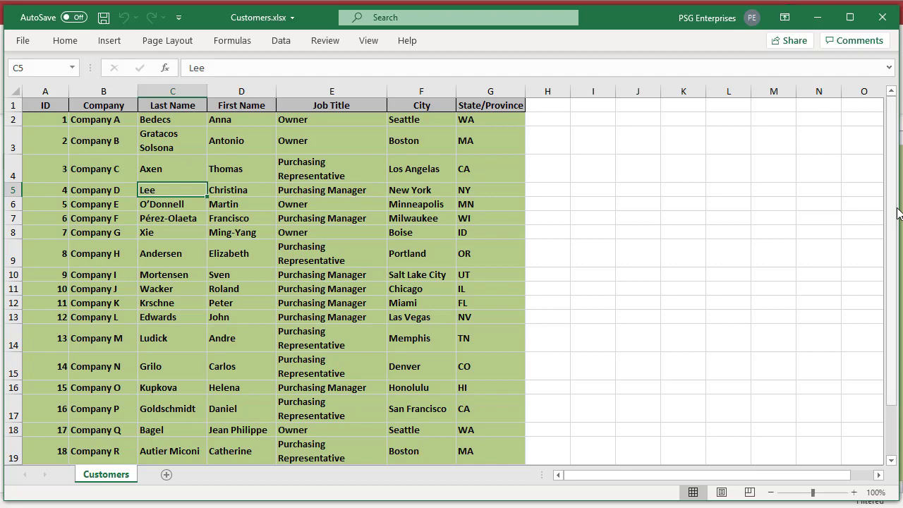
Step: Scroll the workbook to confirm the 21 green, bold customer records end at row 22
{"action": "mouse_move", "coordinate": [897, 389]}
{"action": "left_mouse_down"}
{"action": "mouse_move", "coordinate": [897, 446]}
{"action": "mouse_move", "coordinate": [898, 398]}
{"action": "left_mouse_up"}
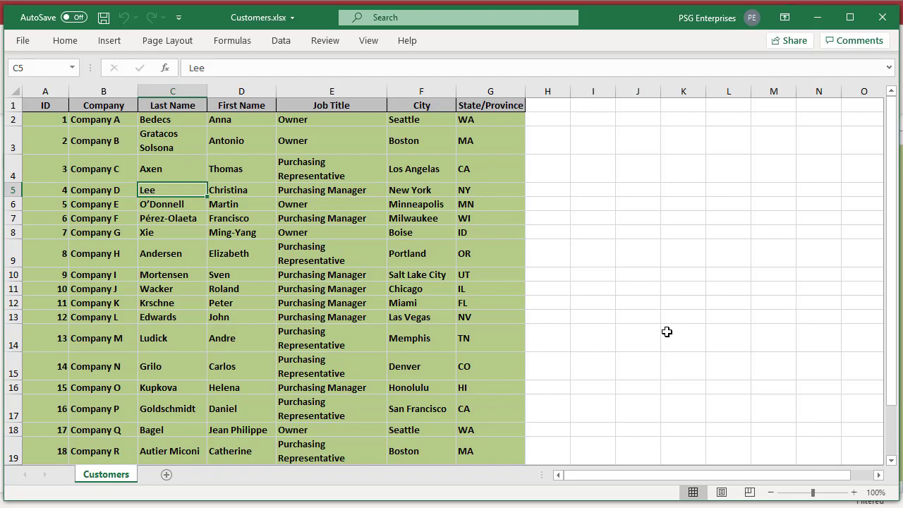
Step: Close Excel and dismiss the export wizard without saving the export steps
{"action": "left_click", "coordinate": [882, 18]}
{"action": "left_click", "coordinate": [884, 19]}
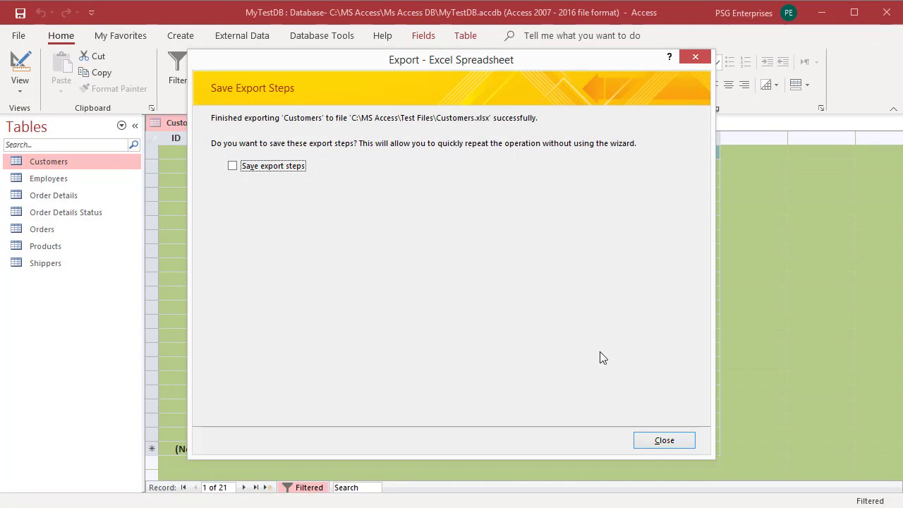
{"action": "left_click", "coordinate": [665, 442]}
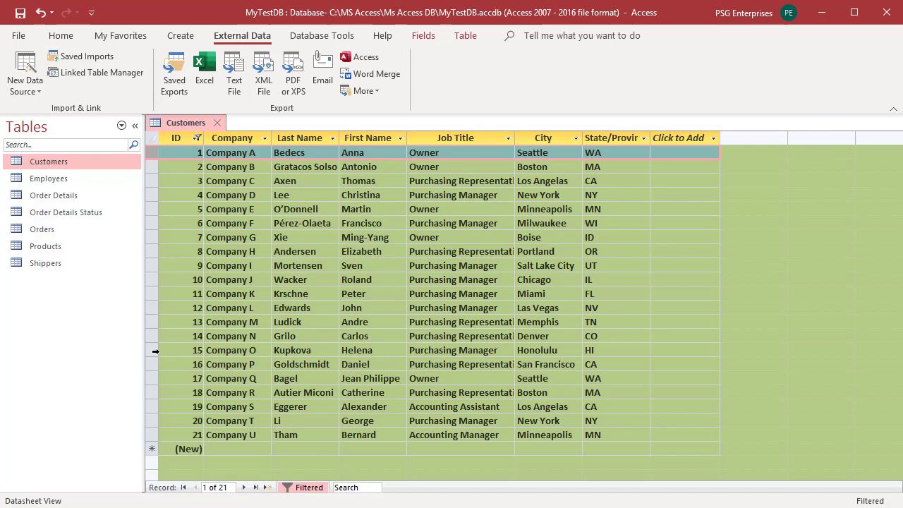
Step: Select records 1–15 and export only them, with formatting, to Customers.xlsx, opening it in Excel
{"action": "left_click", "coordinate": [155, 350], "text": "shift"}
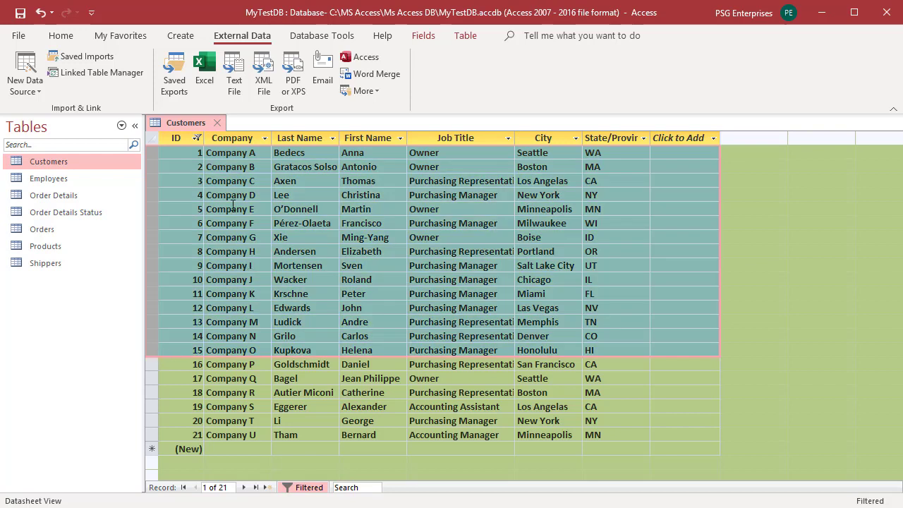
{"action": "left_click", "coordinate": [207, 76]}
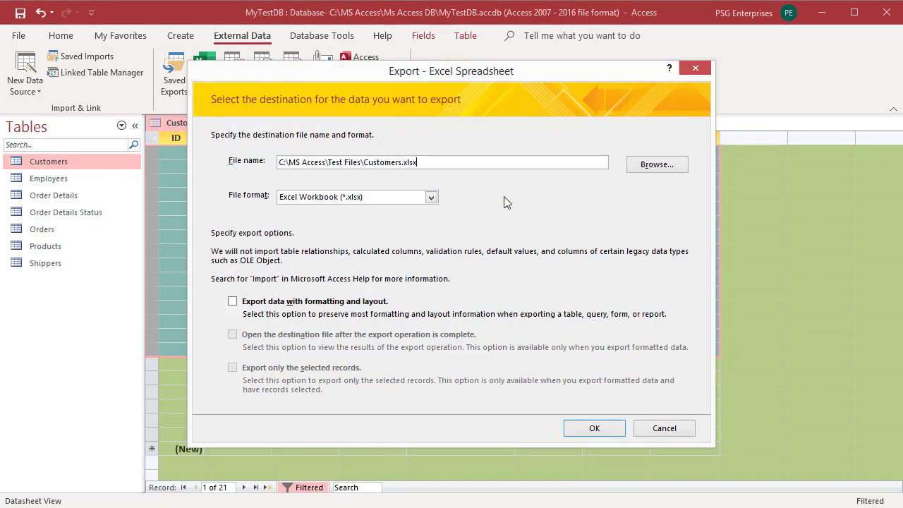
{"action": "left_click", "coordinate": [235, 303]}
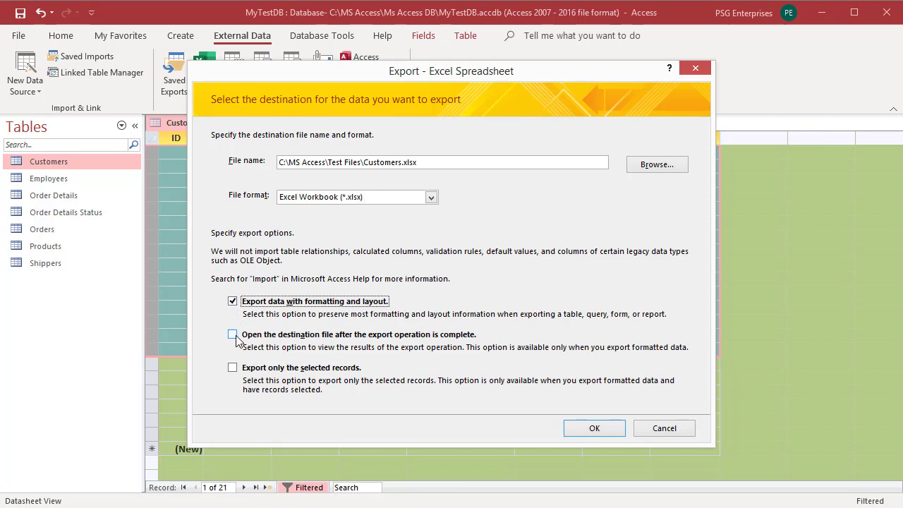
{"action": "left_click", "coordinate": [235, 337]}
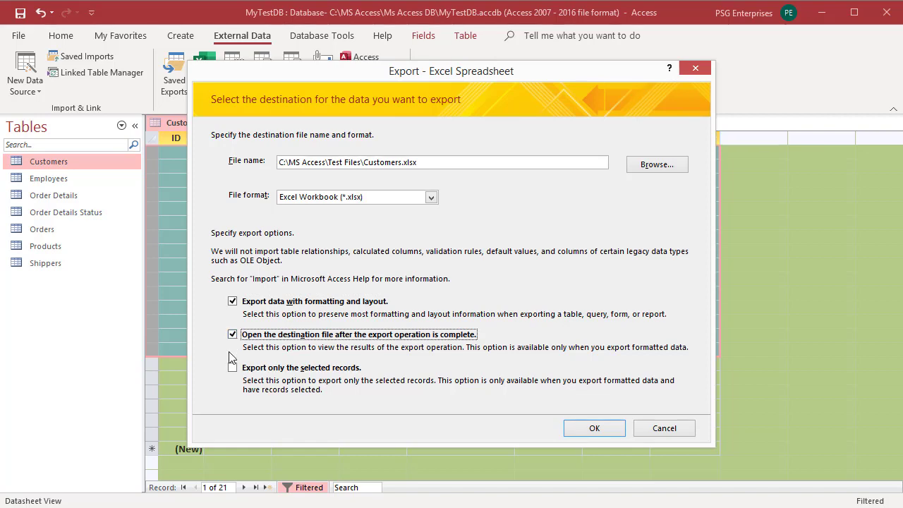
{"action": "left_click", "coordinate": [235, 370]}
{"action": "left_click", "coordinate": [235, 372]}
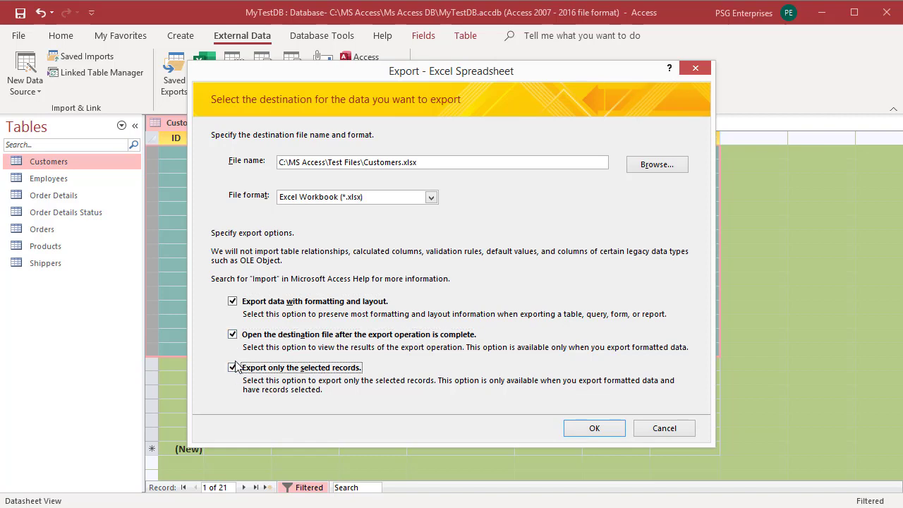
{"action": "left_click", "coordinate": [594, 428]}
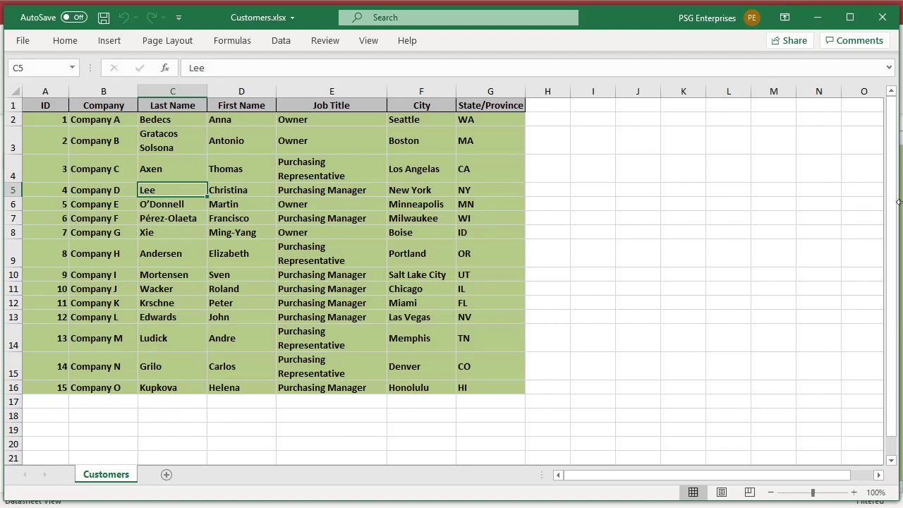
Step: Close the Excel window showing records 1–15 and return to the Access datasheet
{"action": "left_click", "coordinate": [882, 23]}
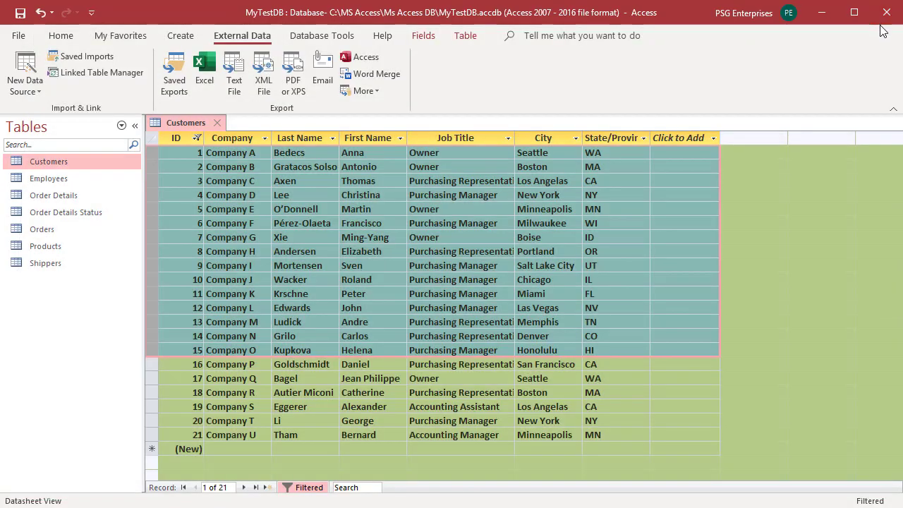